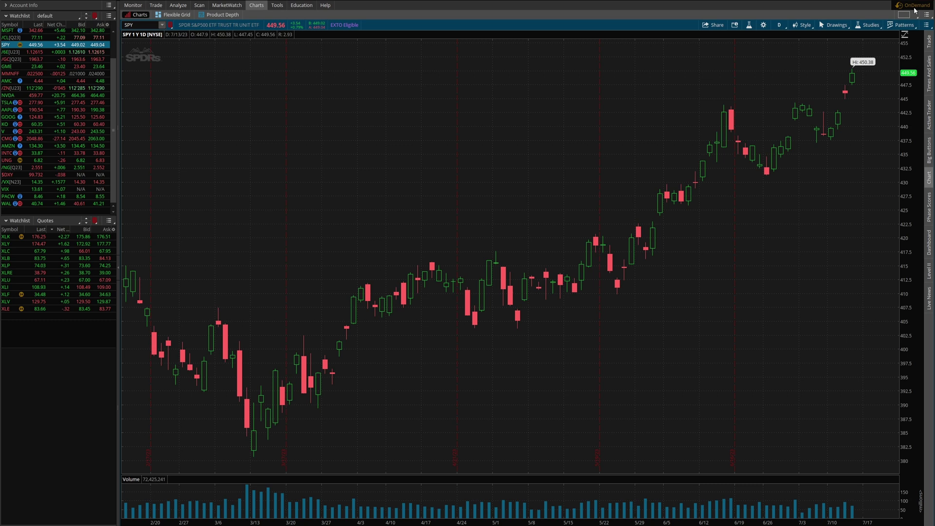
Enter OnDemand replay mode and pause playback at June 27, 09:31:33 with SPY near 432.47
left_click(915, 6)
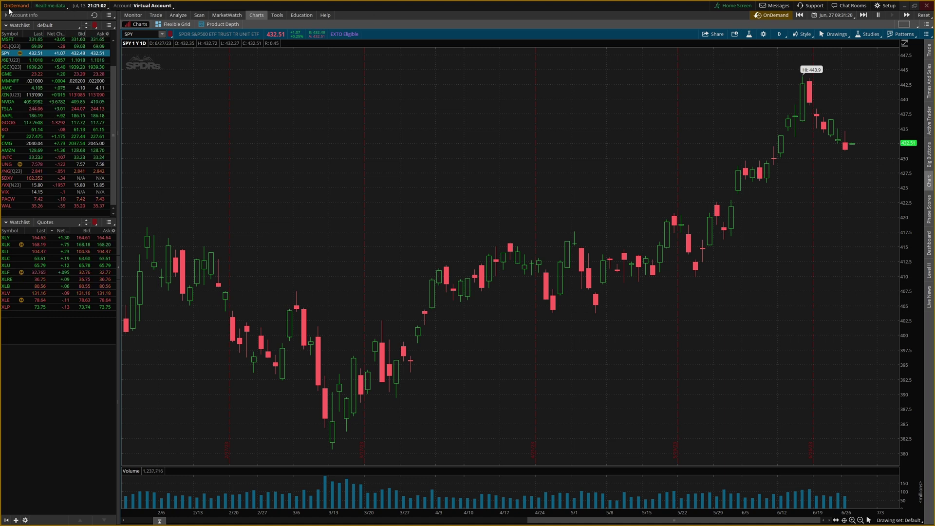
mouse_move(9, 10)
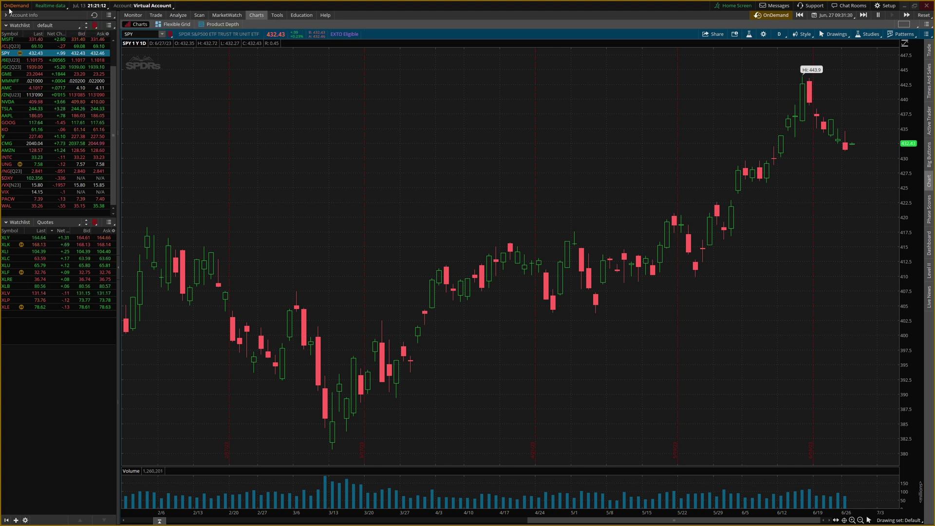
left_click(878, 15)
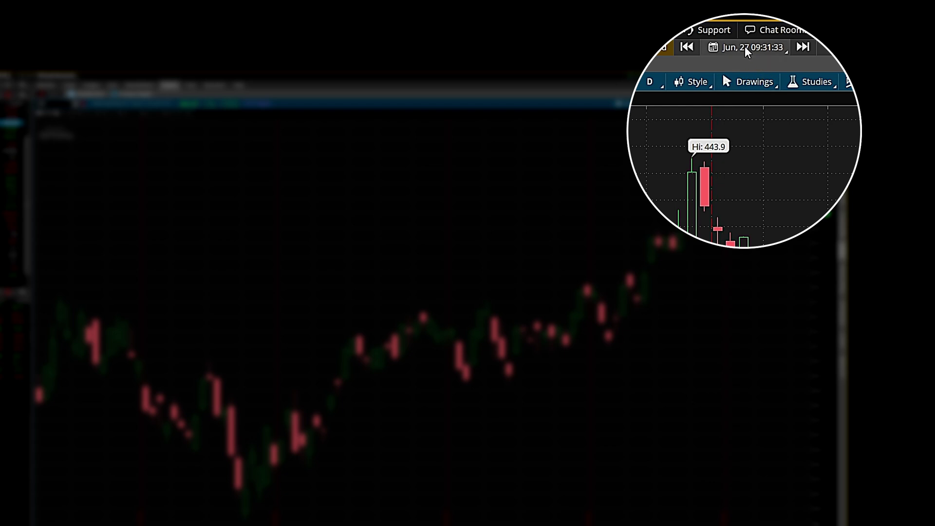
Apply June 27, 09:31:33 as the replay date and time
left_click(744, 45)
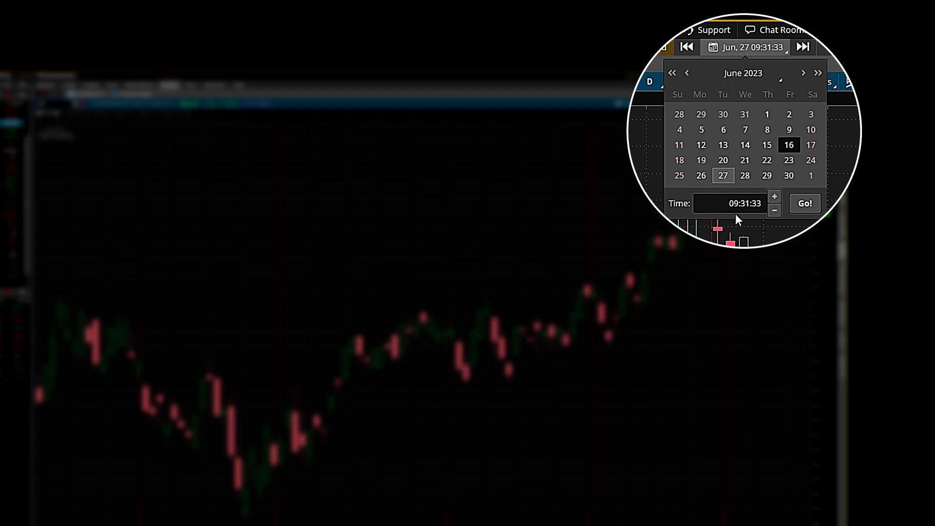
left_click(808, 204)
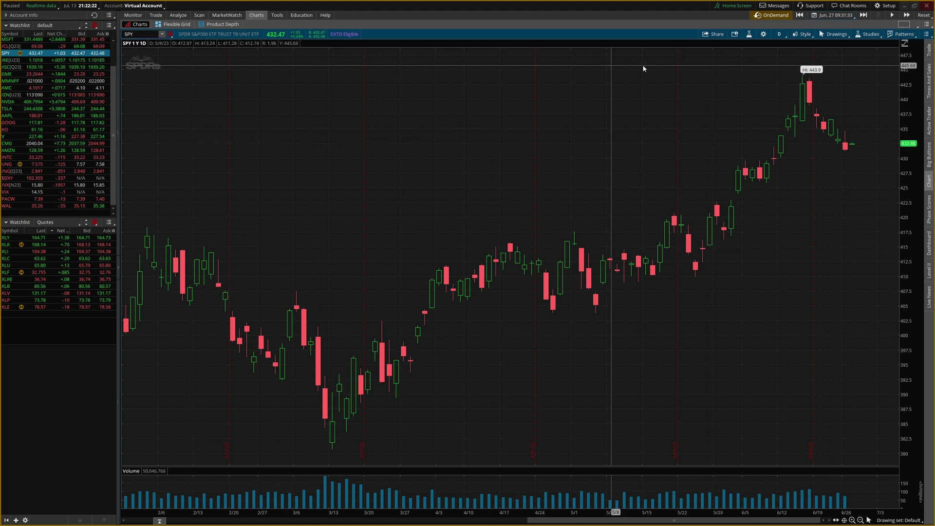
Switch the SPY chart to 5D:5m bars and bring up the SPY option chain
left_click(779, 34)
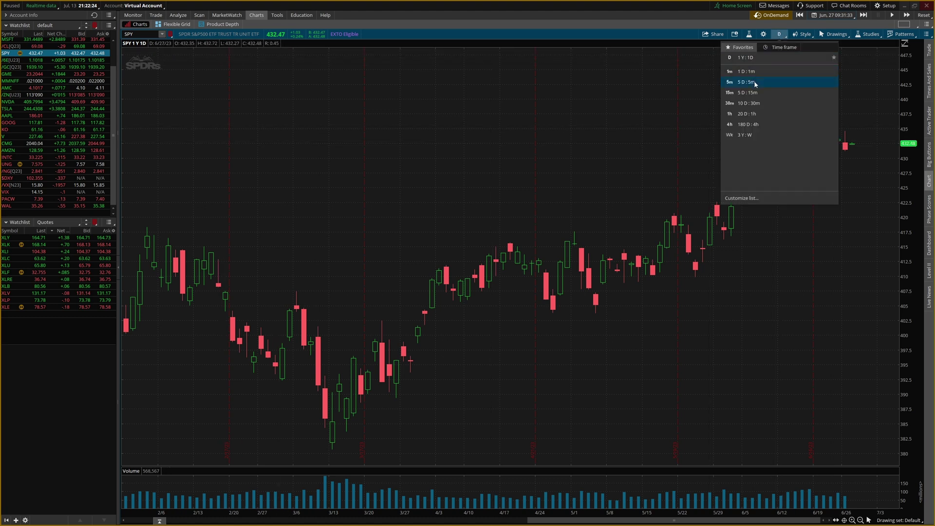
left_click(760, 78)
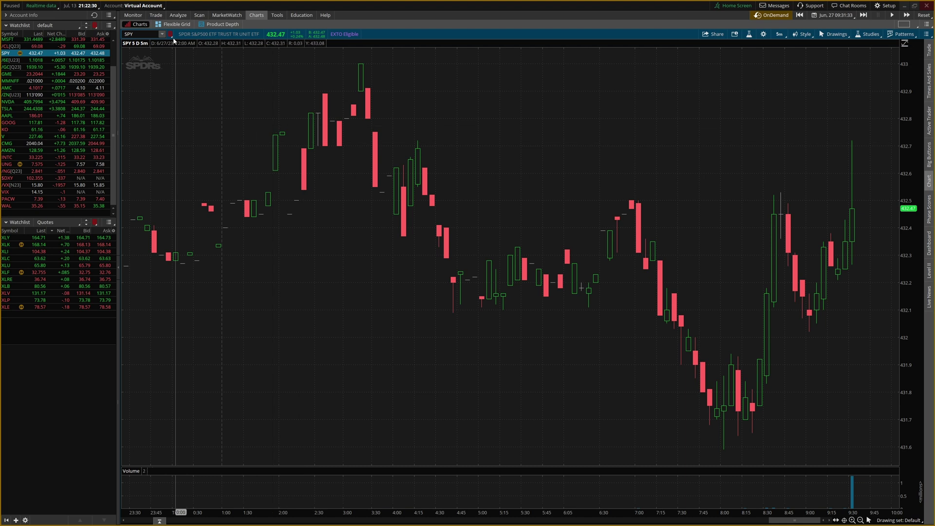
left_click(157, 18)
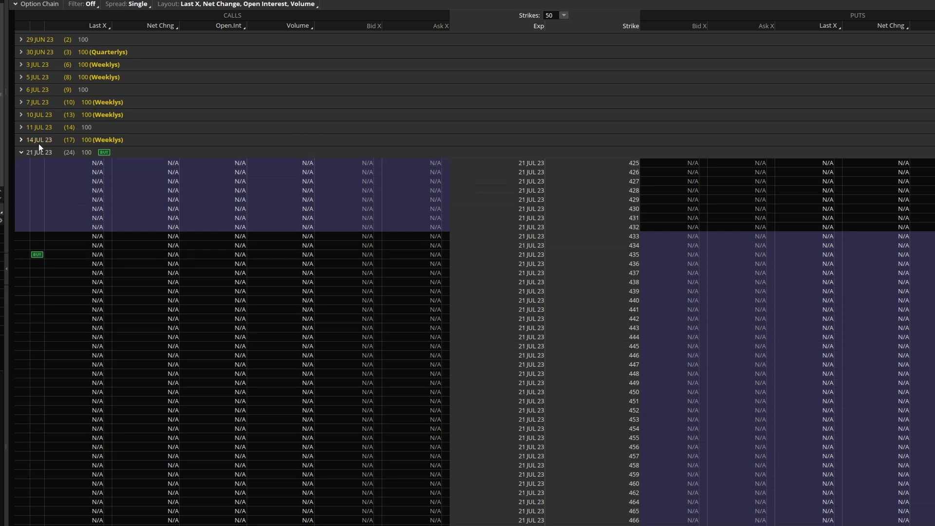
Buy ten SPY 6 JUL 23 436 calls with a market order, filled at 1.62
scroll(41, 141, "up", 1)
left_click(46, 126)
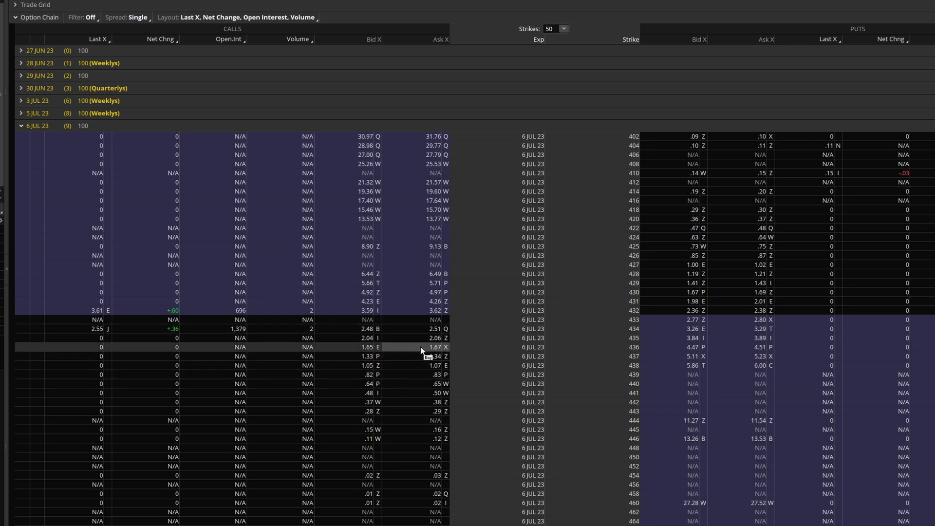
left_click(422, 348)
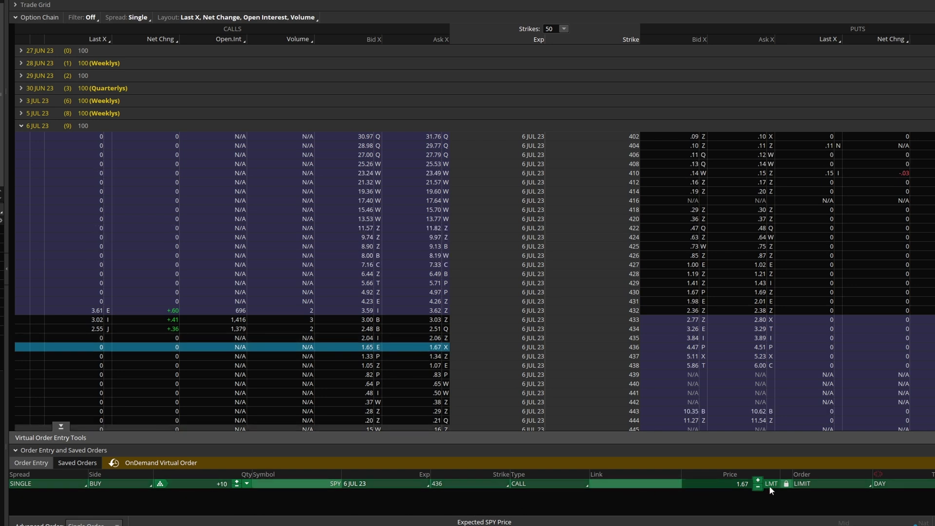
left_click(806, 483)
left_click(817, 502)
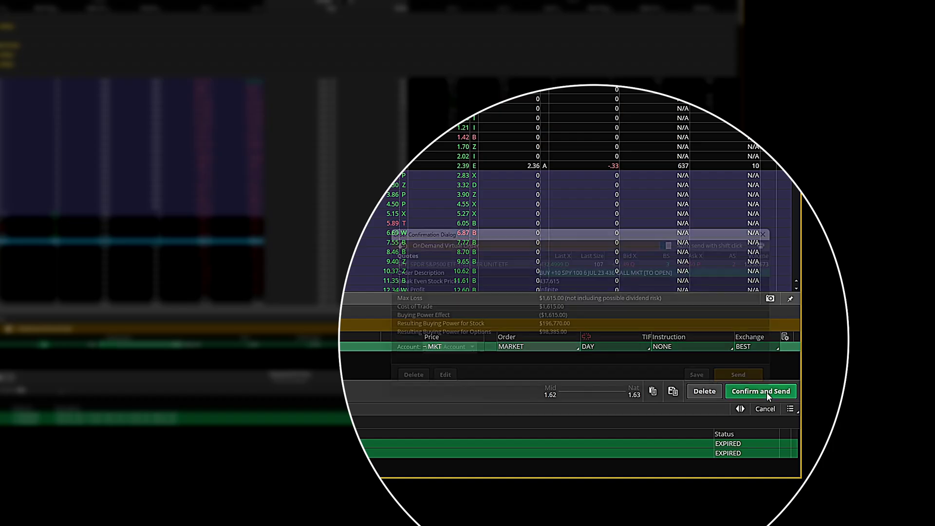
left_click(766, 393)
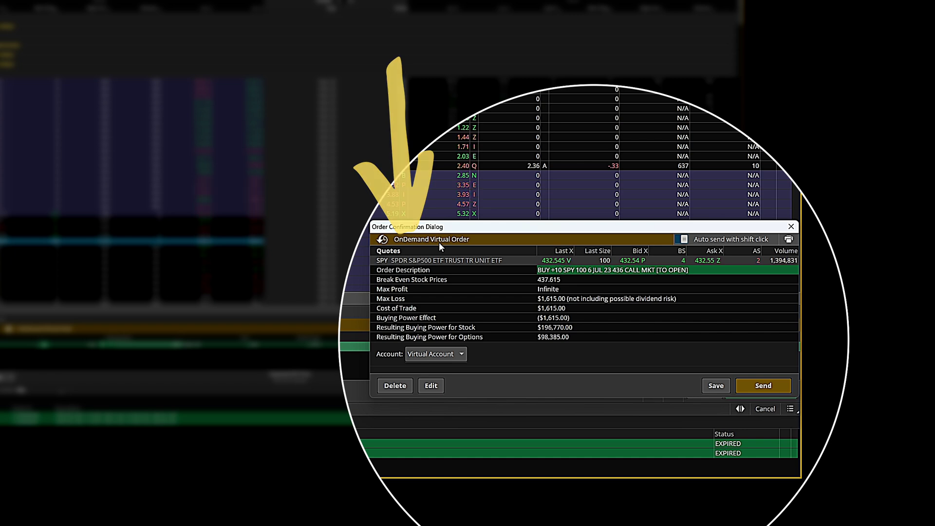
left_click(758, 387)
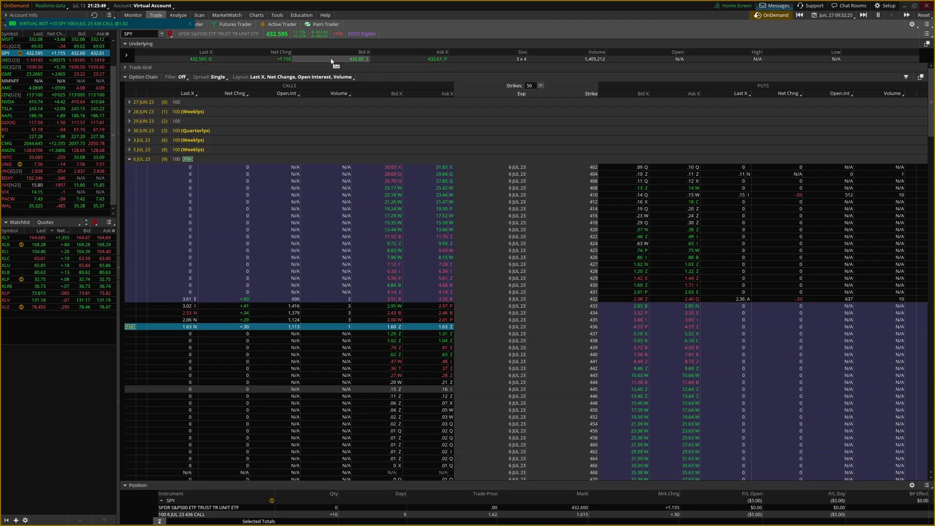
mouse_move(250, 19)
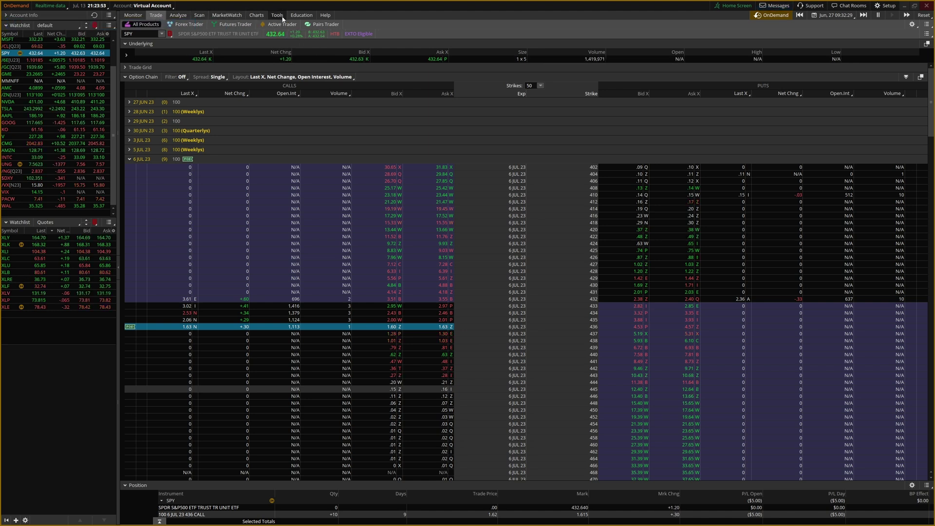
Back on the SPY chart, skip the replay forward and back, then play at 3x speed
left_click(257, 16)
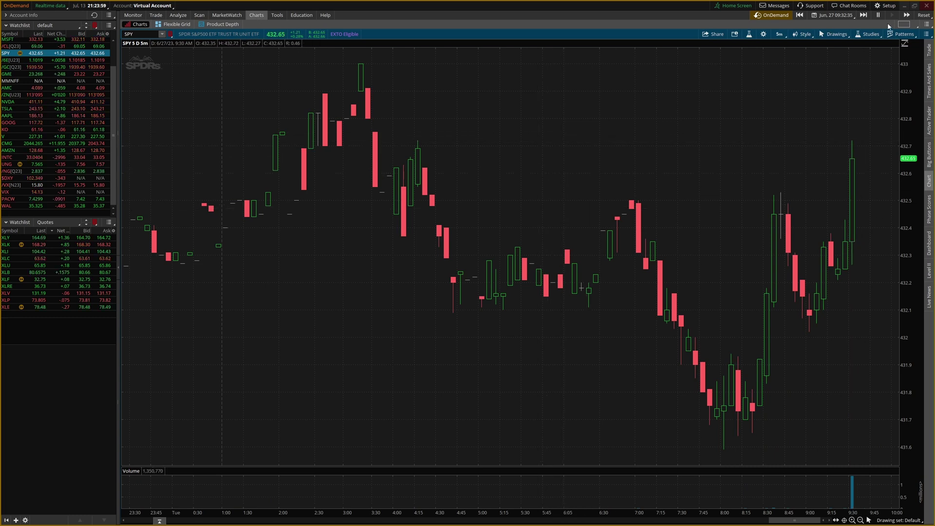
left_click(864, 15)
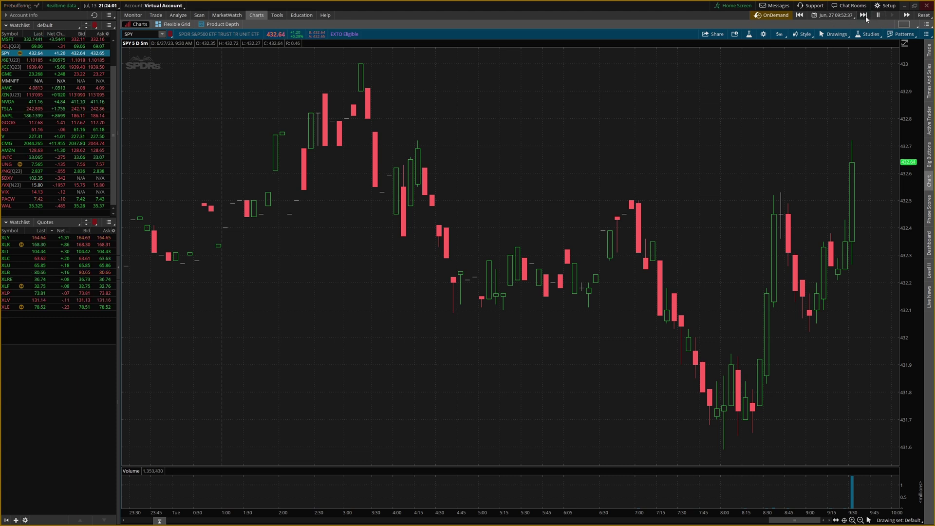
left_click(866, 18)
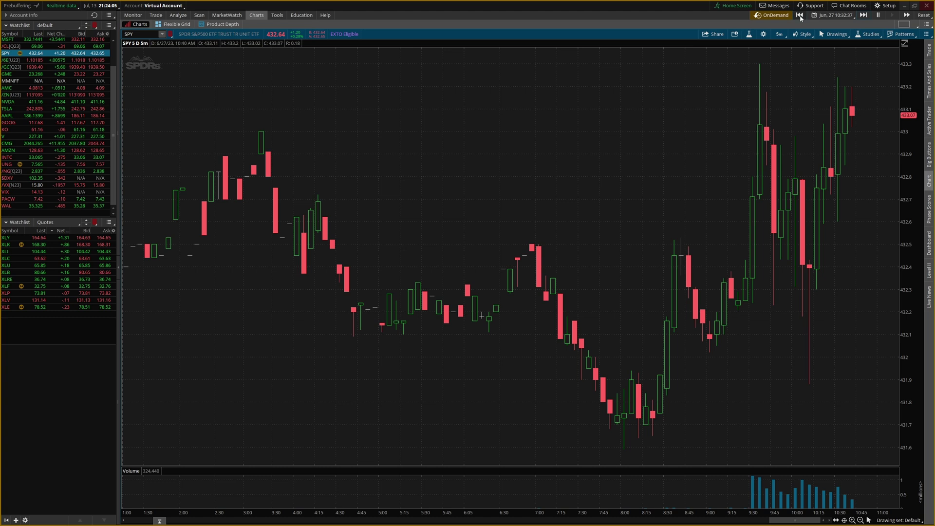
left_click(801, 15)
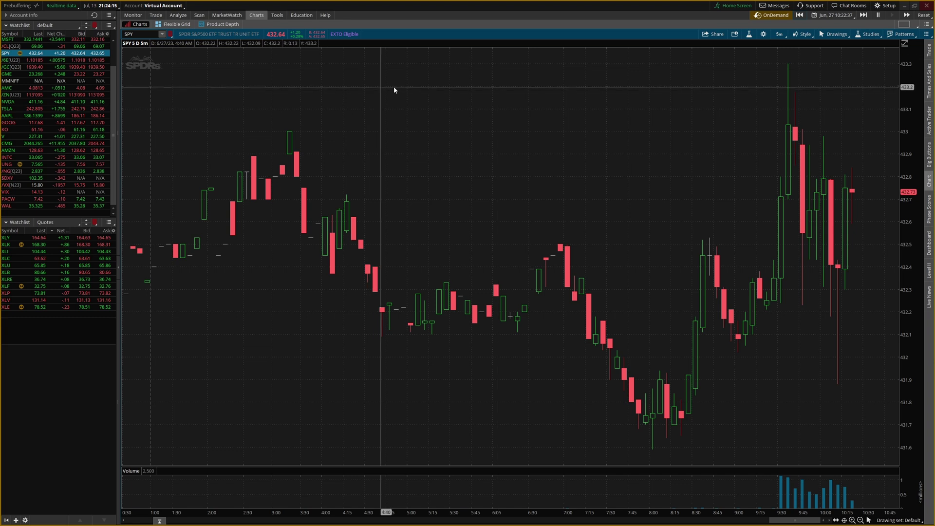
left_click(907, 15)
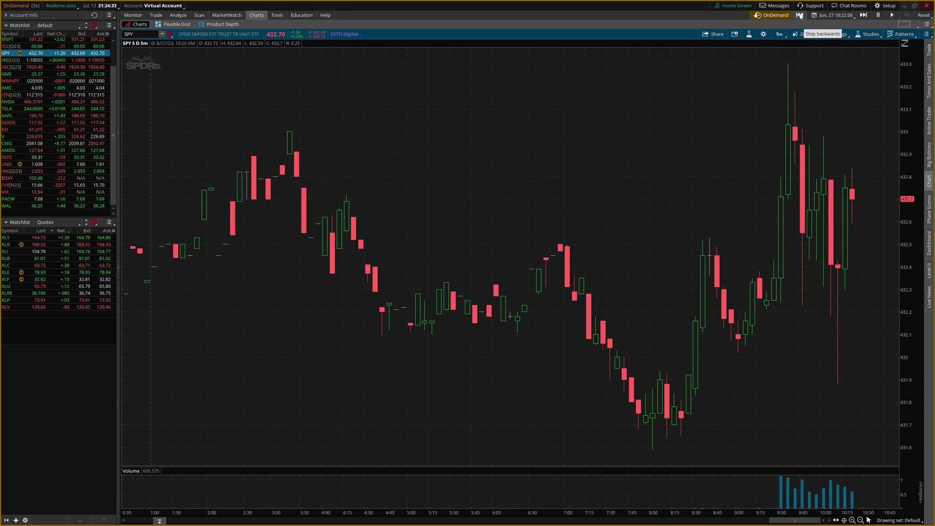
Settle the replay near 10:03 on June 27 and view the call position's ($70.00) open P/L
left_click(800, 16)
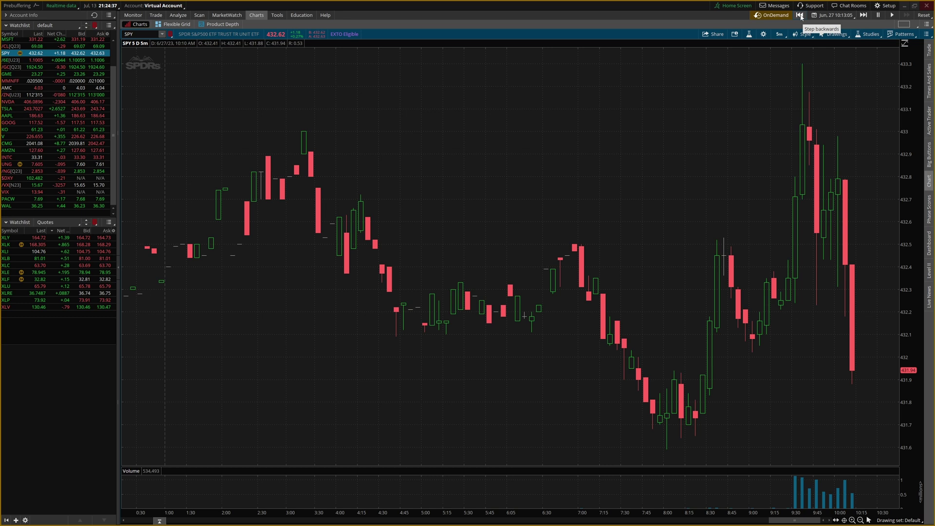
left_click(800, 16)
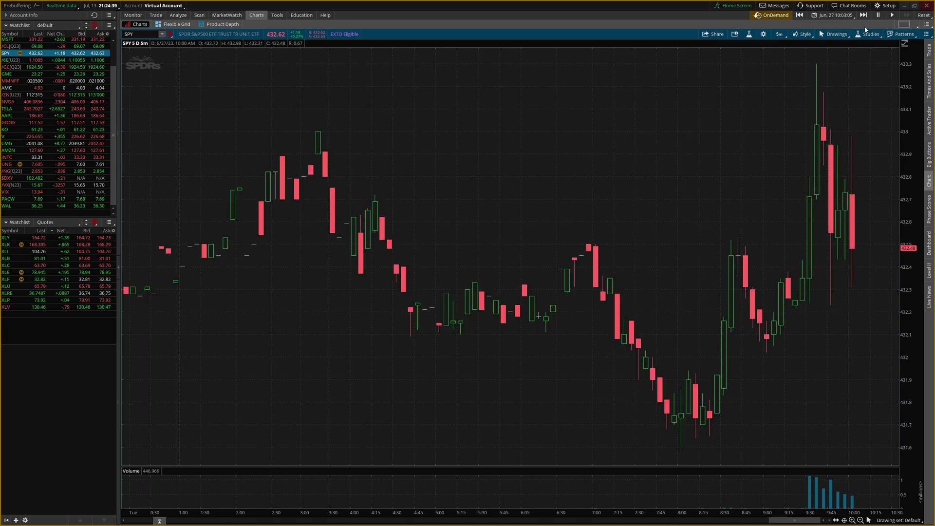
left_click(892, 15)
left_click(906, 16)
left_click(893, 15)
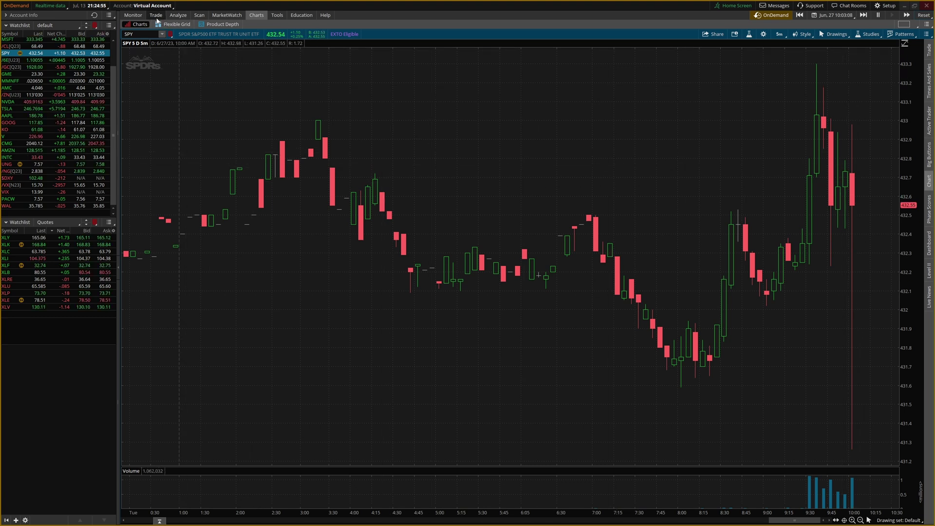
left_click(138, 18)
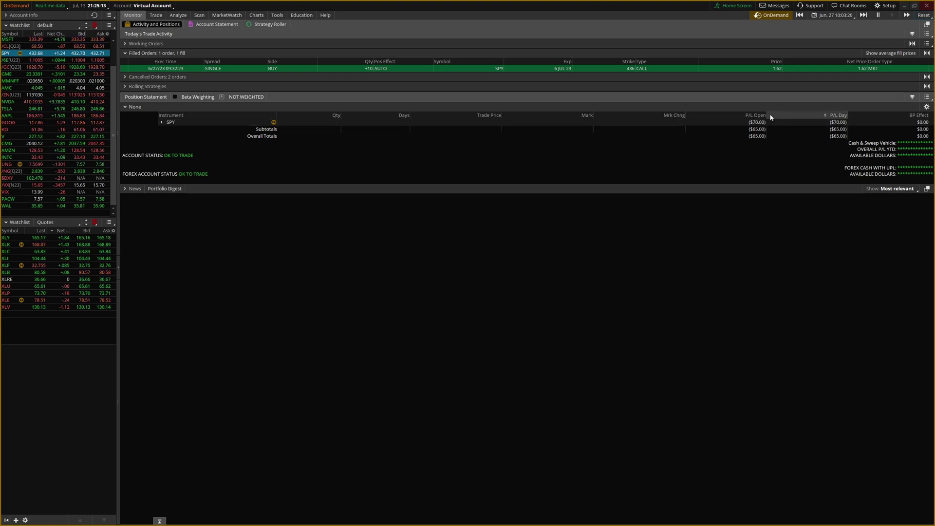
Jump the paused replay to June 28 and resume, lifting the call's open P/L to $630.00
left_click(876, 17)
left_click(826, 17)
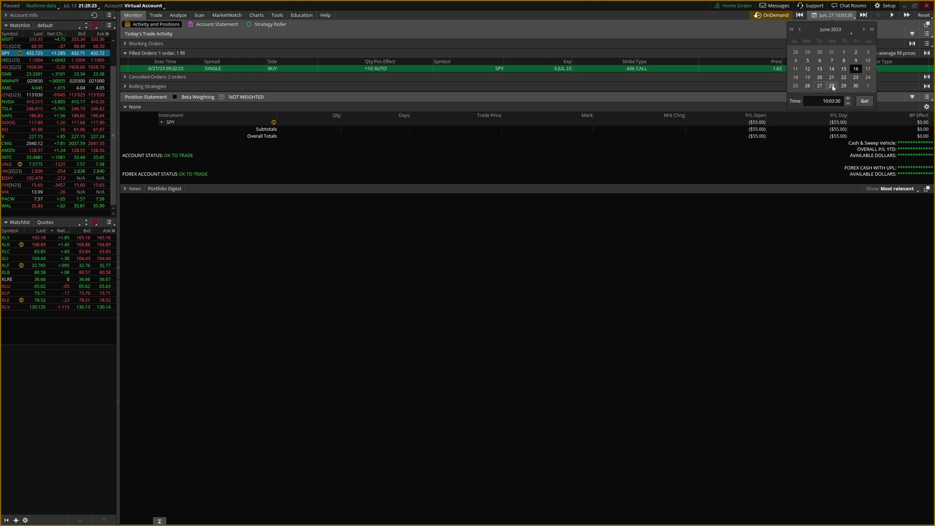
left_click(865, 101)
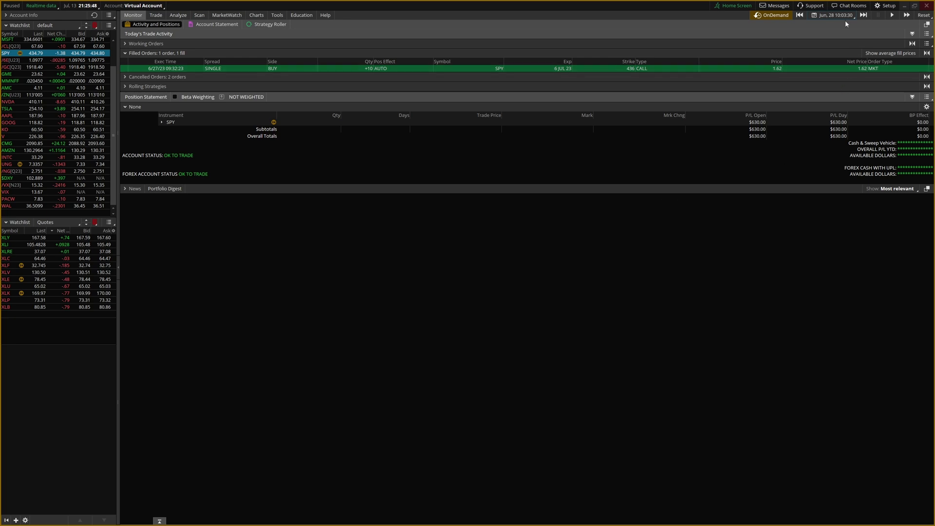
left_click(892, 15)
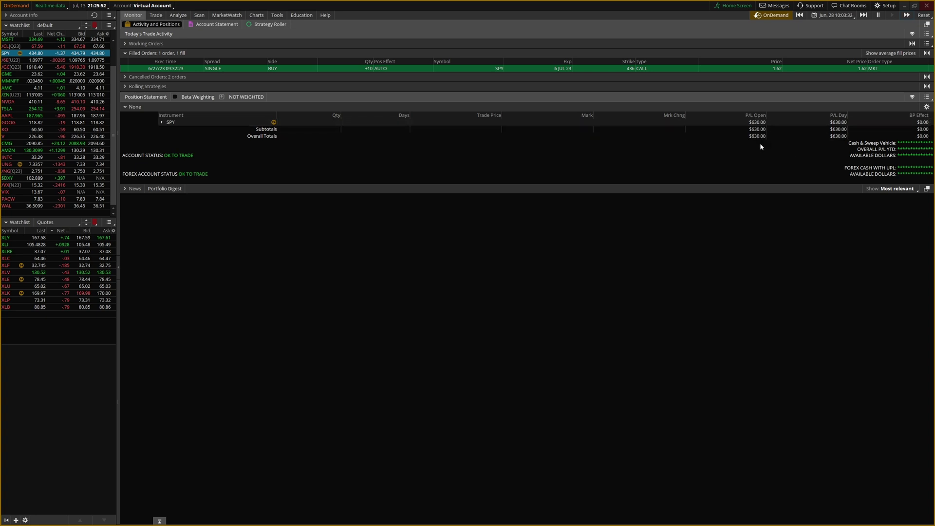
Return to the SPY chart and switch it to one-year daily bars
left_click(256, 16)
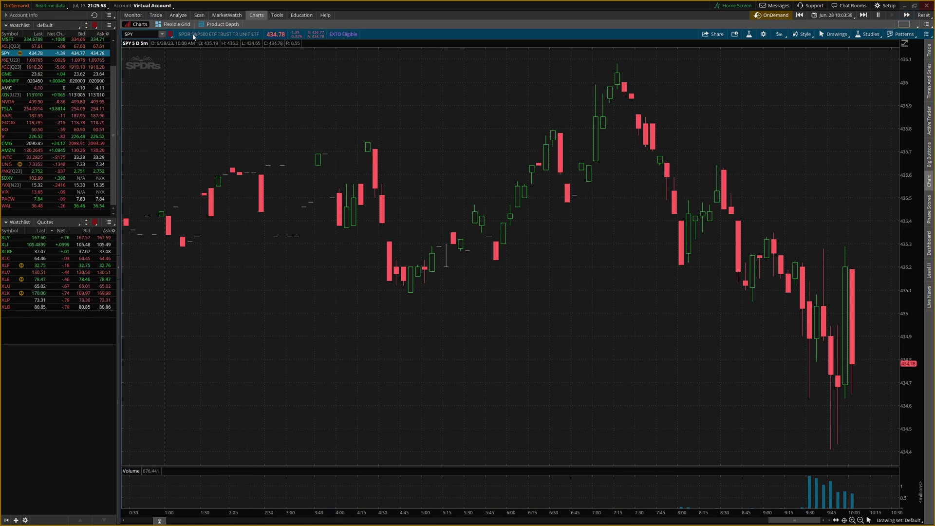
left_click(780, 35)
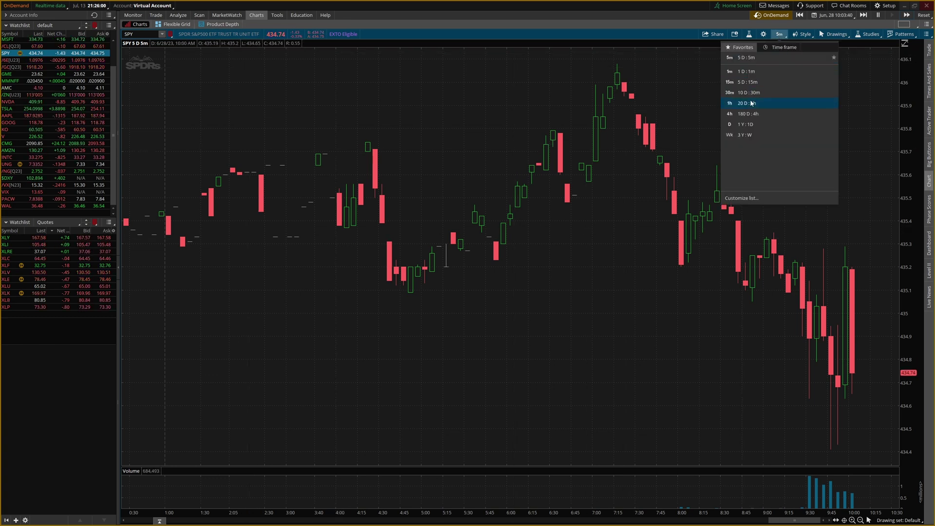
left_click(753, 124)
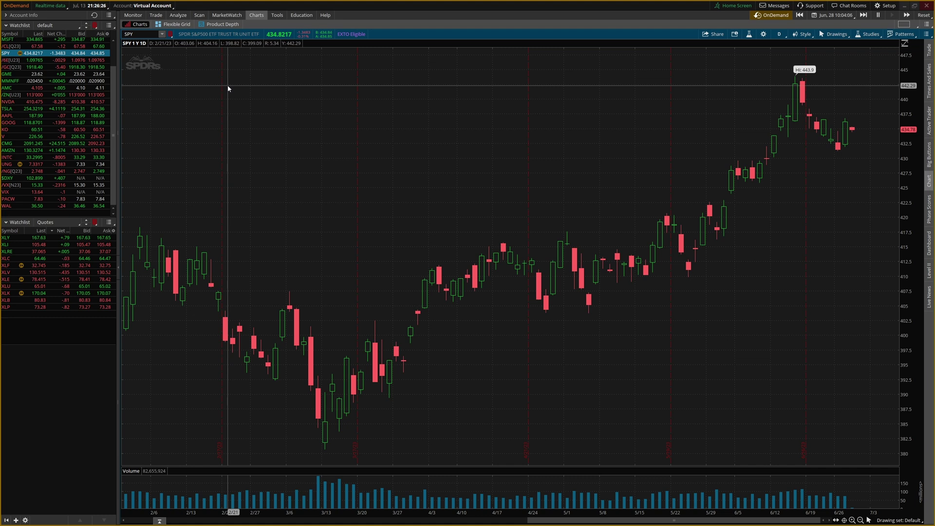
View positions and jump the replay to June 29, showing the call at $1,735.00 open P/L
left_click(133, 16)
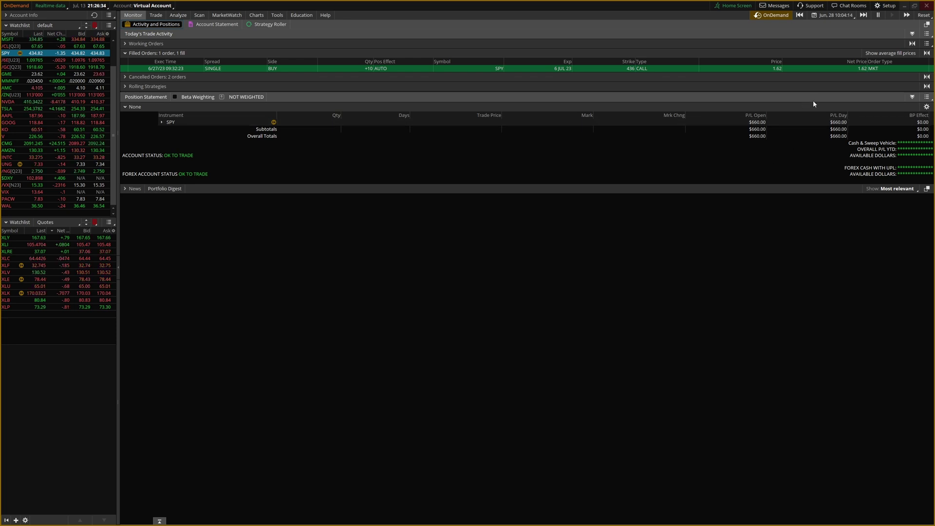
left_click(853, 16)
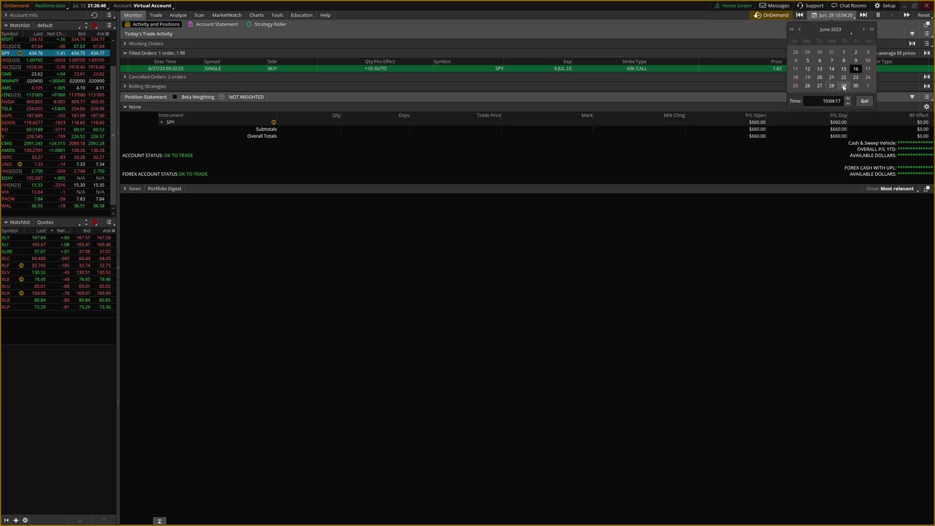
left_click(866, 101)
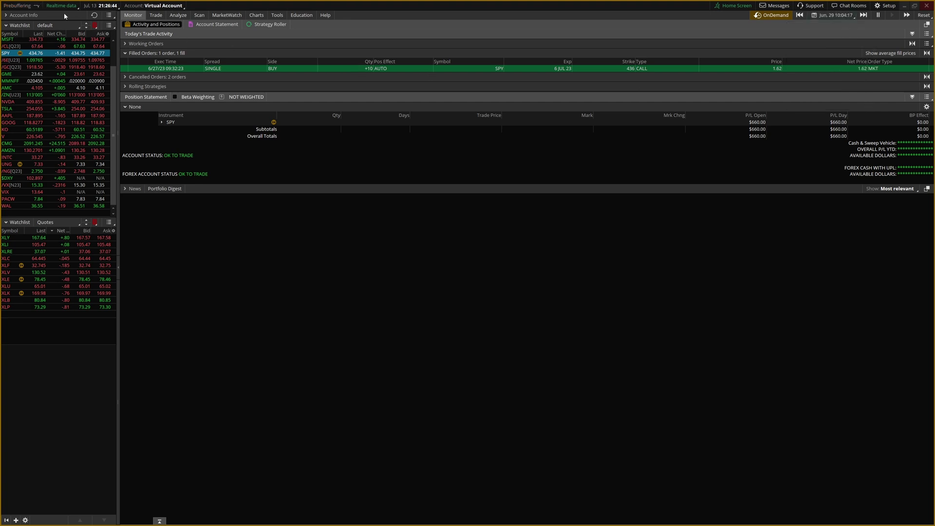
mouse_move(21, 11)
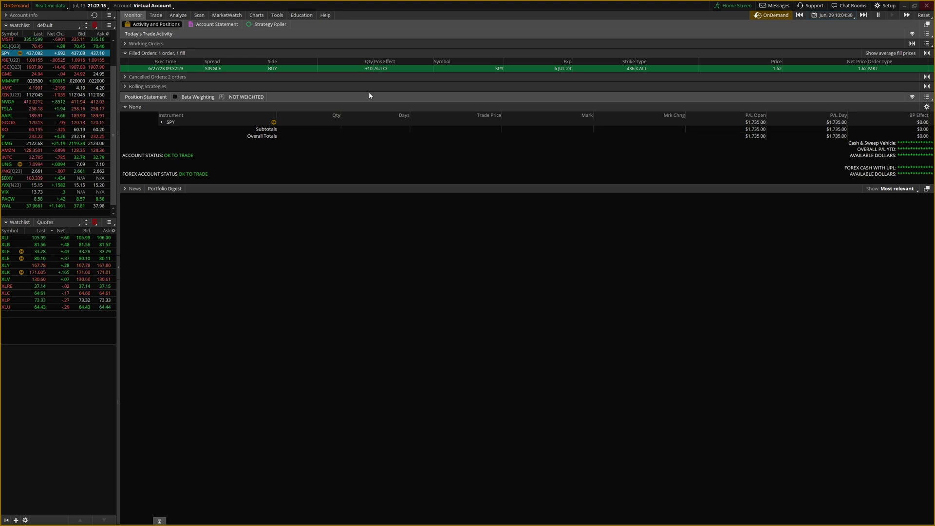
Back on the SPY chart, move the replay date to July 3, 2023
left_click(256, 15)
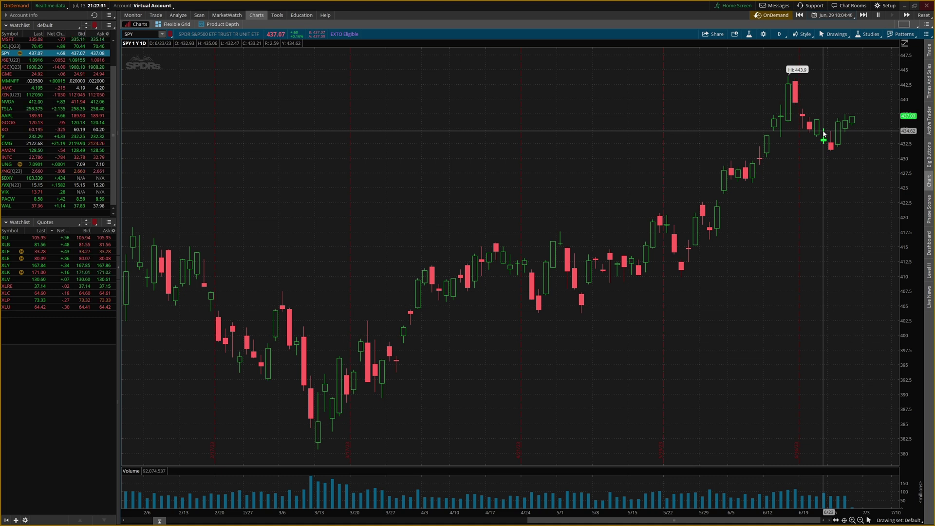
left_click(833, 15)
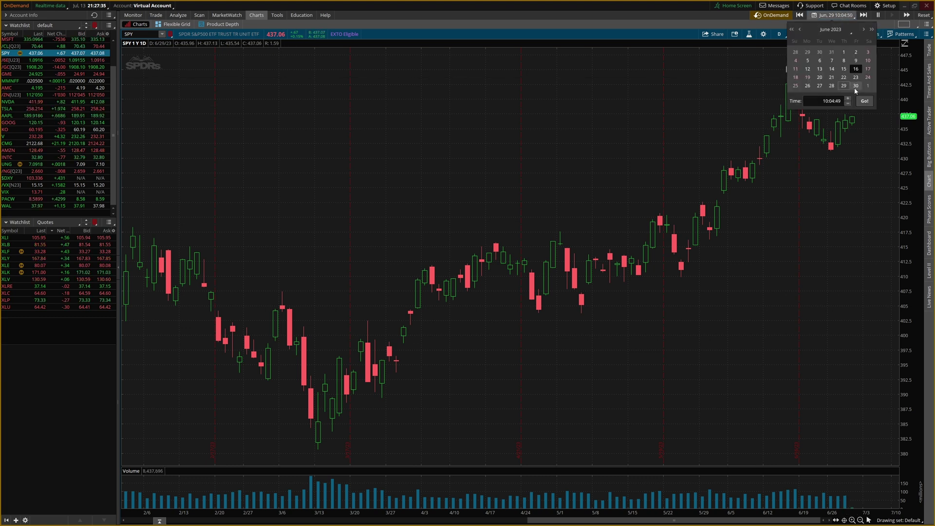
left_click(864, 30)
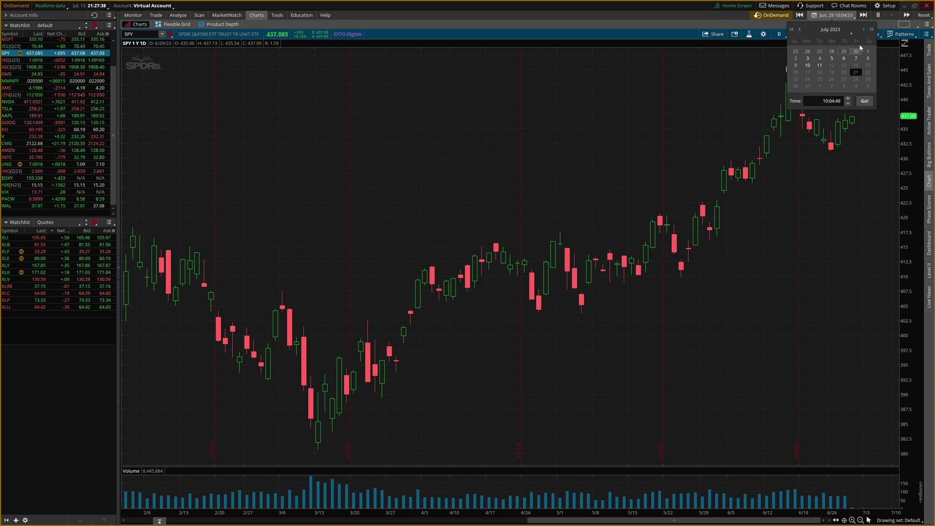
left_click(808, 59)
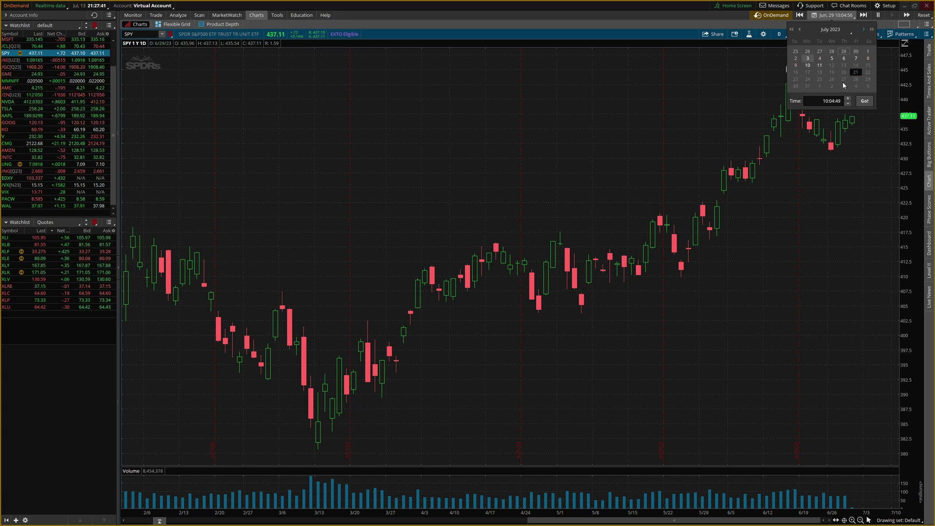
left_click(864, 101)
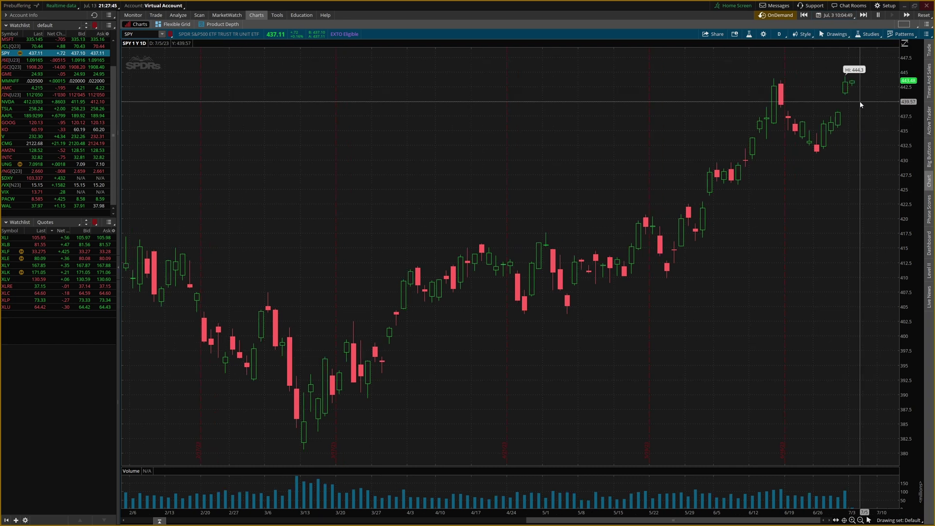
Pause the July 3 replay and view the SPY 436 call's $6,325.00 open P/L
left_click(877, 17)
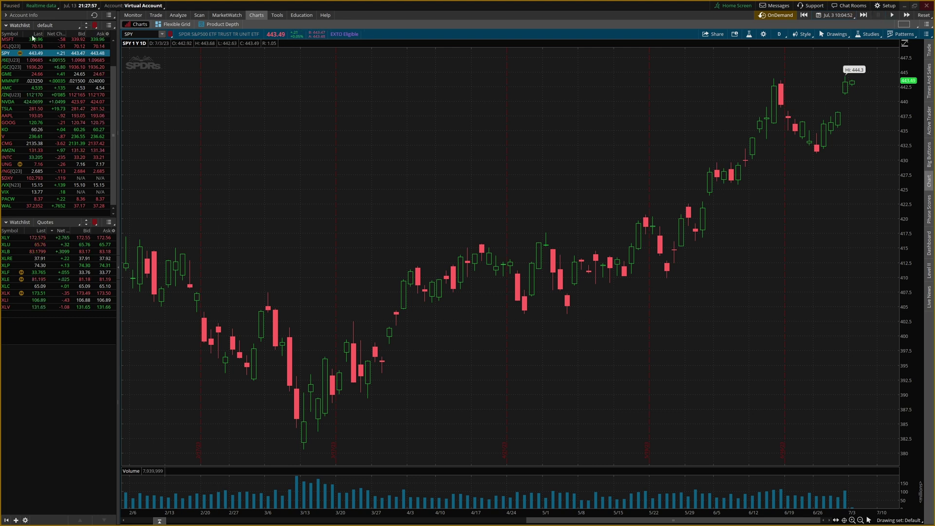
left_click(134, 18)
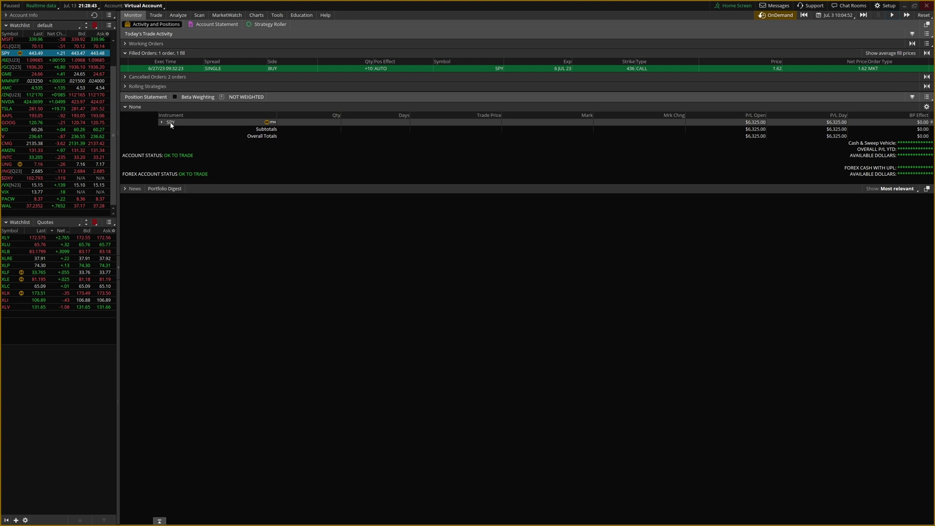
Send a closing limit order selling the 10 SPY July 6 436 calls at 8.01
left_click(170, 124)
left_click(168, 125)
right_click(171, 126)
mouse_move(186, 134)
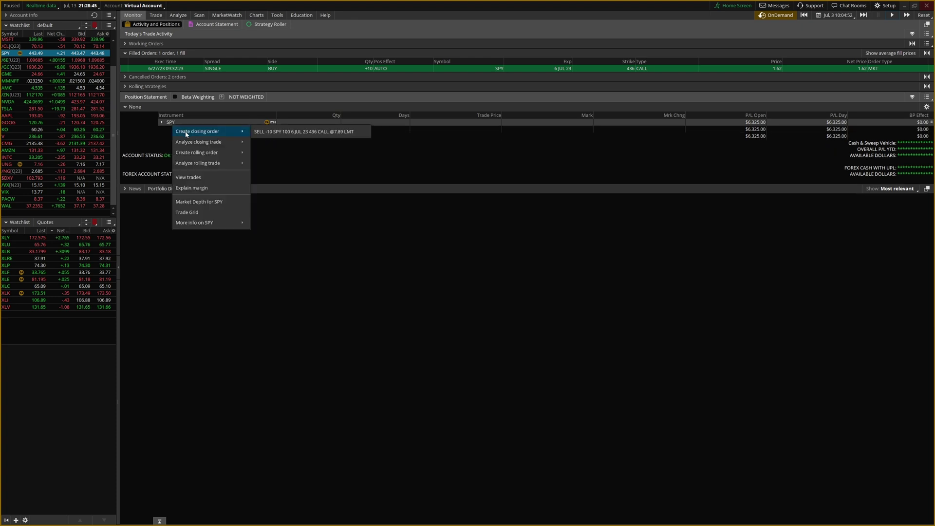
left_click(272, 132)
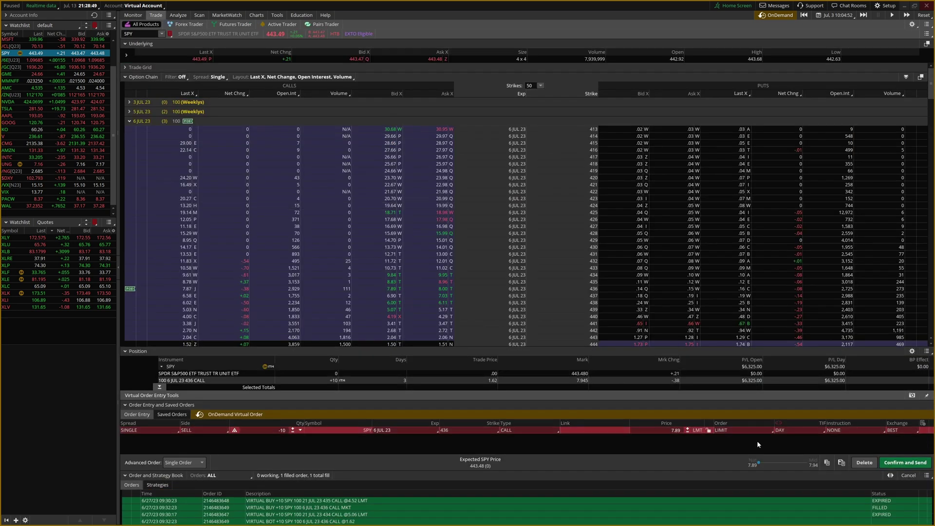
left_click(688, 428)
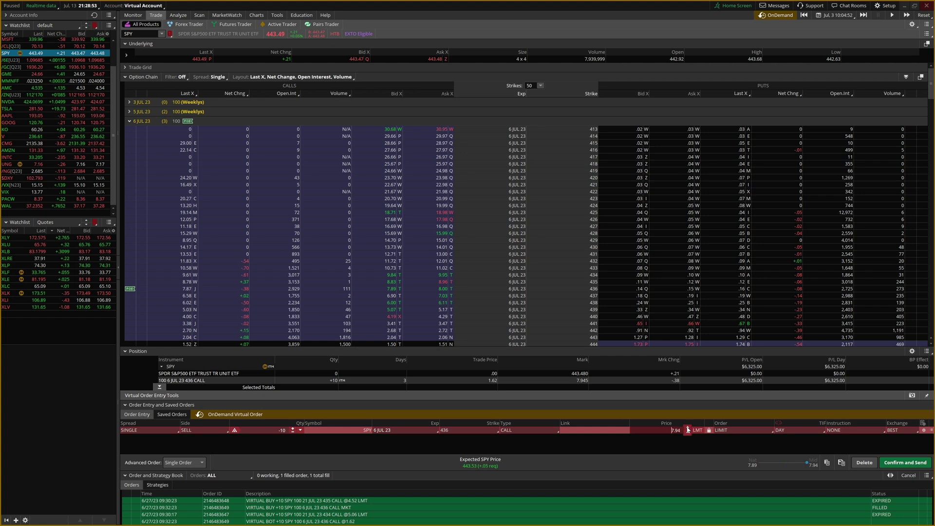
left_click(687, 428)
left_click(907, 463)
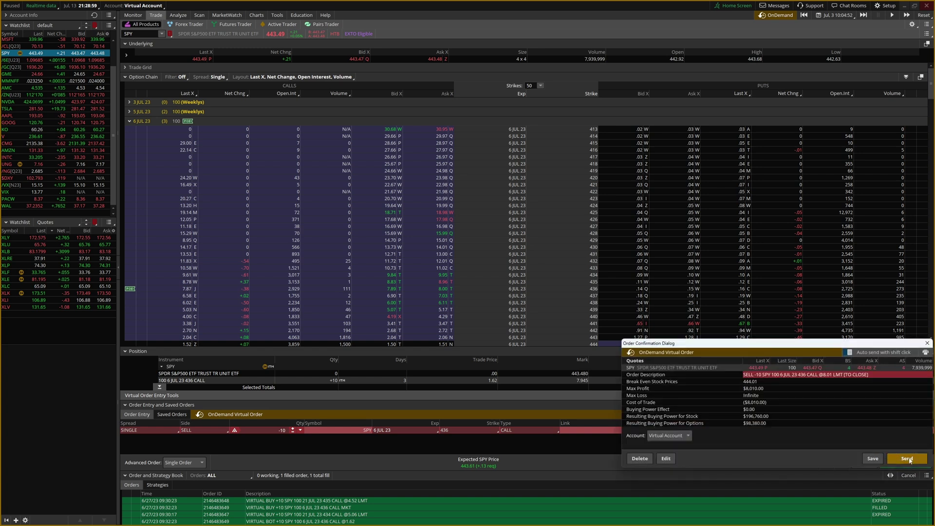
left_click(909, 460)
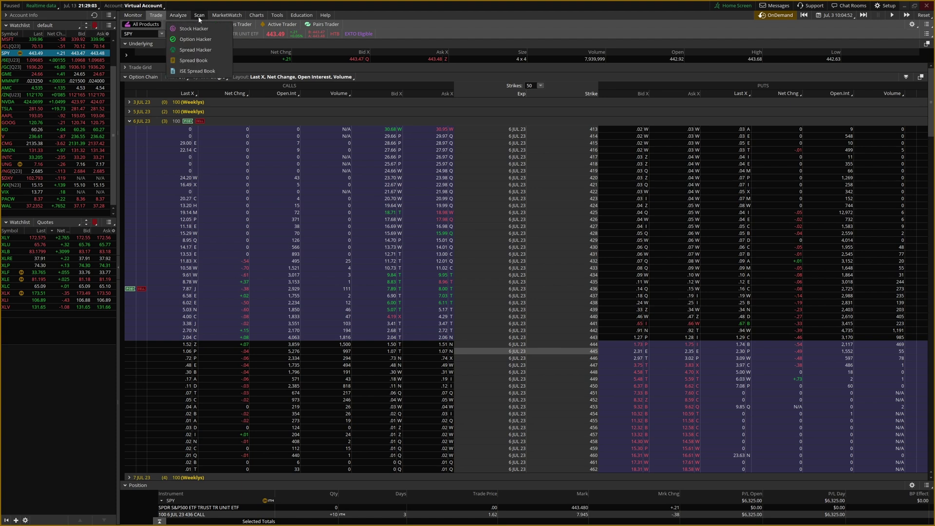
Show the SPY chart on the 5 D : 5m time frame
left_click(263, 17)
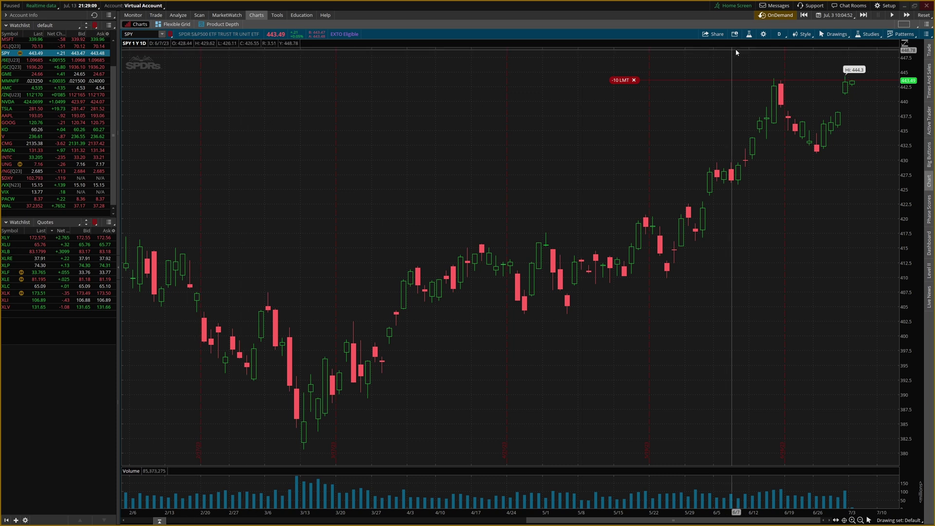
left_click(780, 34)
left_click(756, 81)
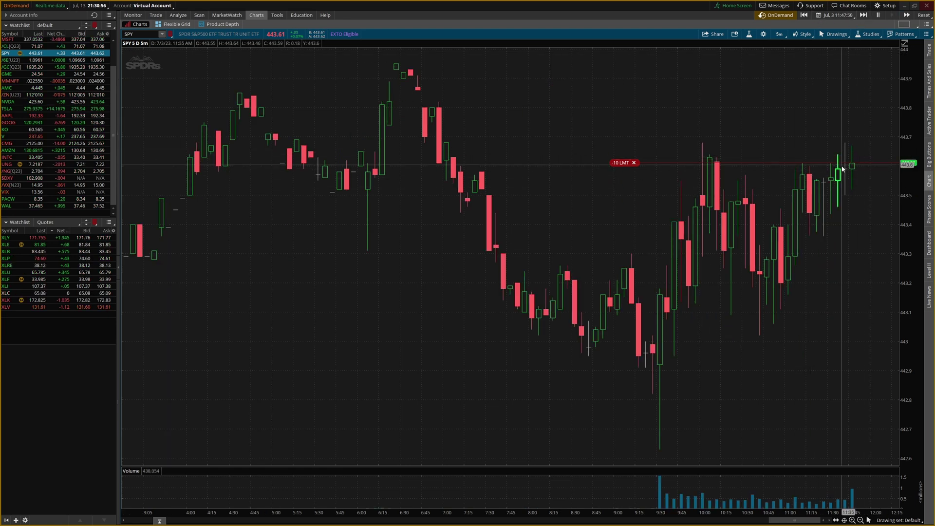
Bring up the working SPY sell order in the Monitor view
left_click(133, 15)
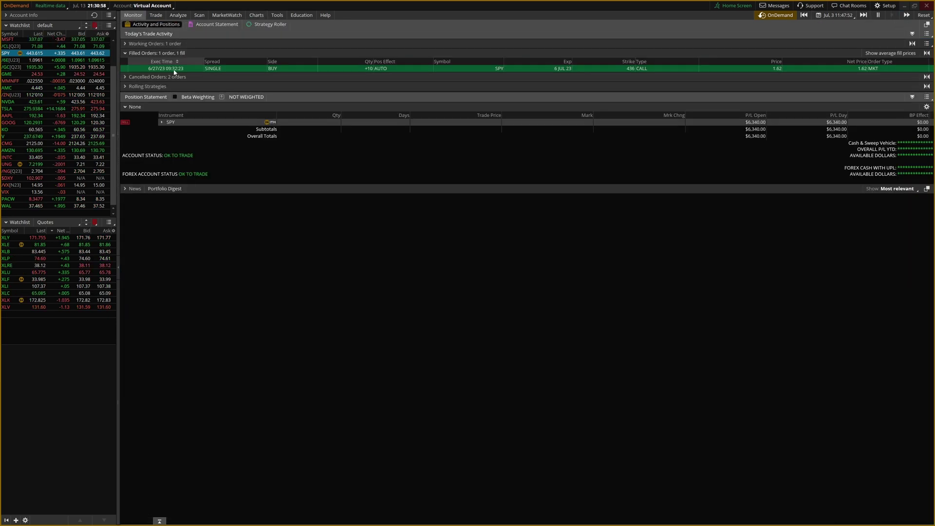
left_click(166, 123)
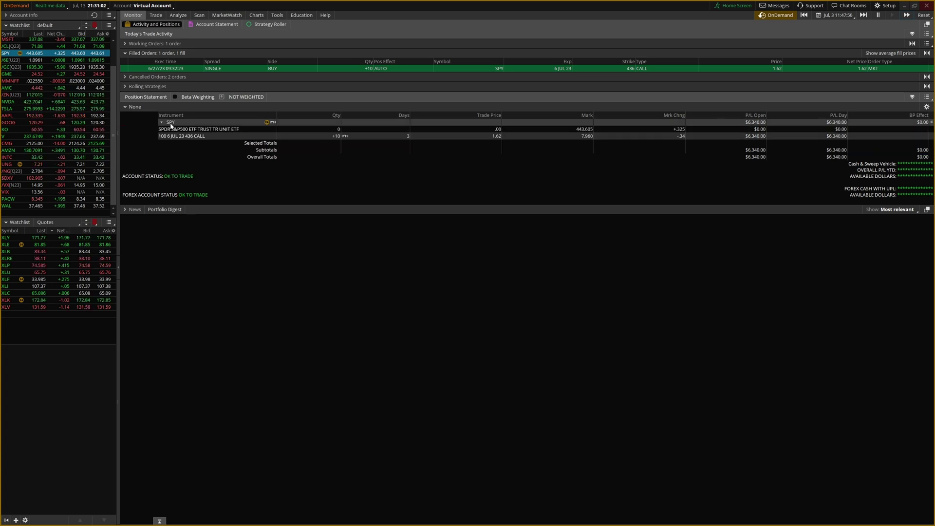
left_click(170, 125)
left_click(127, 44)
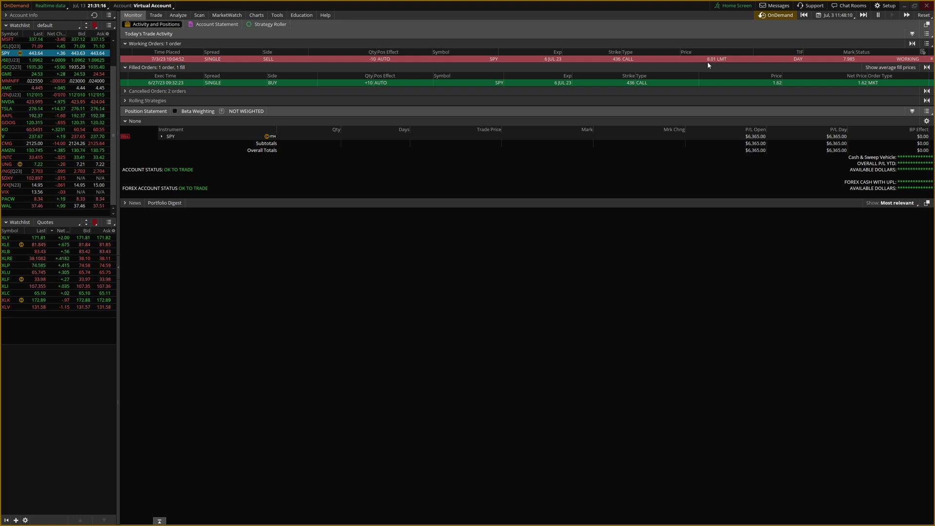
Edit the working sell order's limit price down to 7.95 and resend it
right_click(195, 59)
left_click(222, 77)
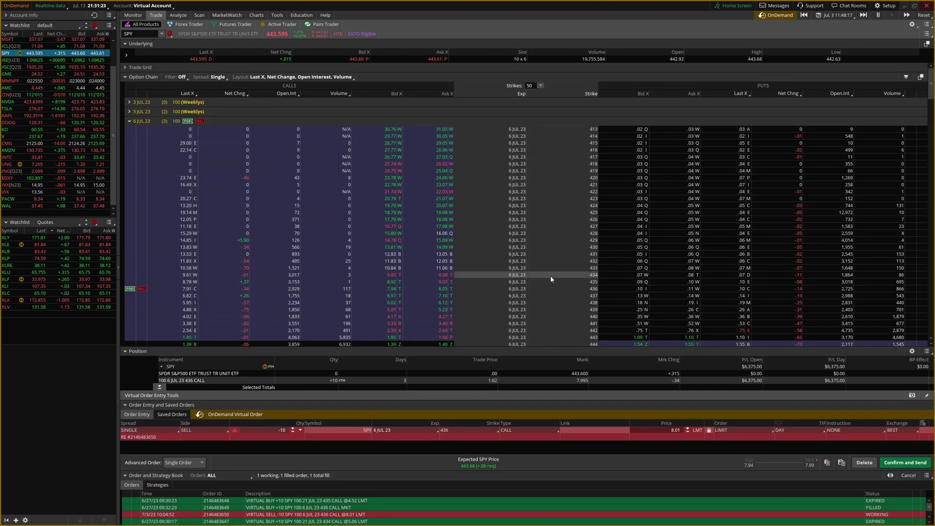
left_click(687, 433)
left_click(687, 433)
left_click(687, 433)
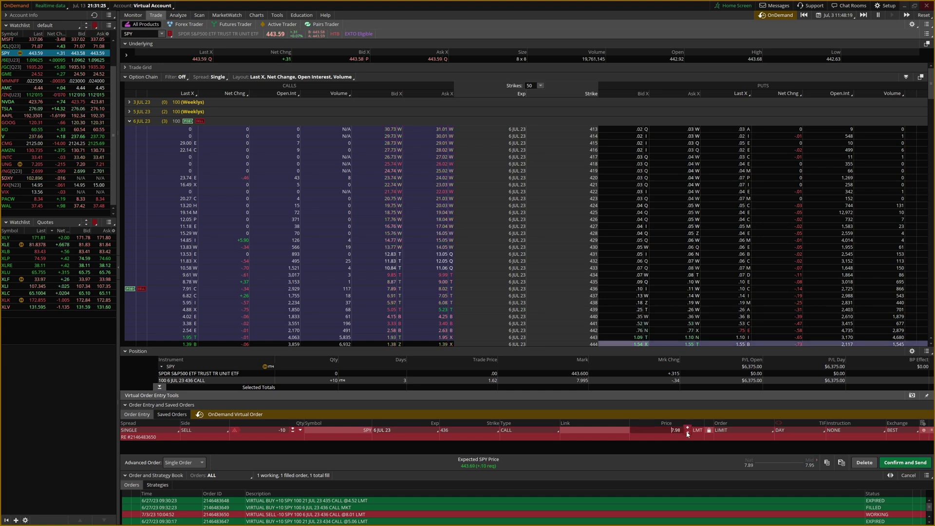
left_click(688, 433)
left_click(688, 433)
left_click(687, 433)
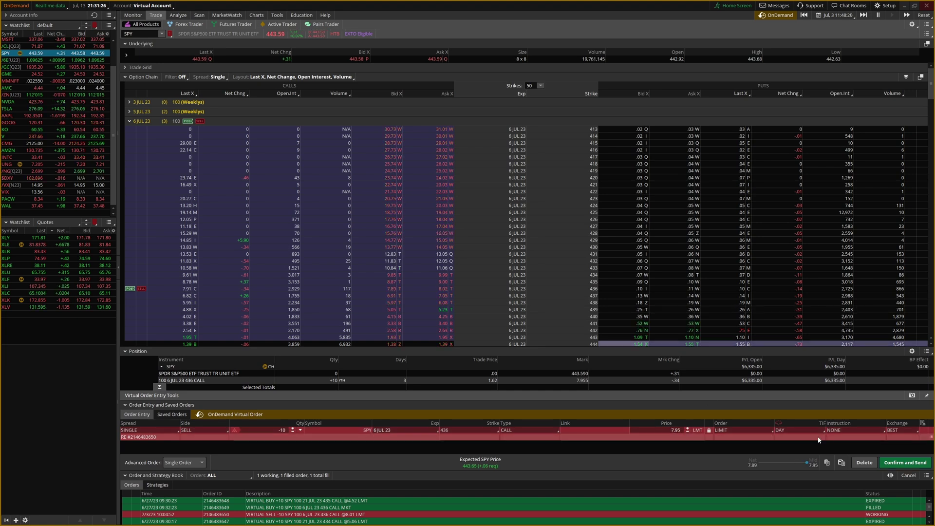
left_click(888, 466)
left_click(911, 461)
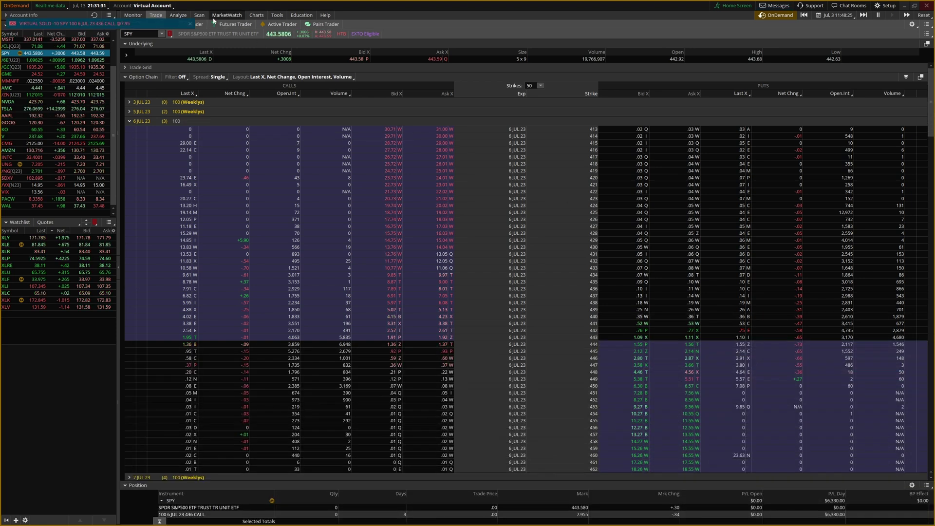
Review the SPY position in Monitor: sold at 7.95, $6,330 day P/L, nothing open
left_click(133, 16)
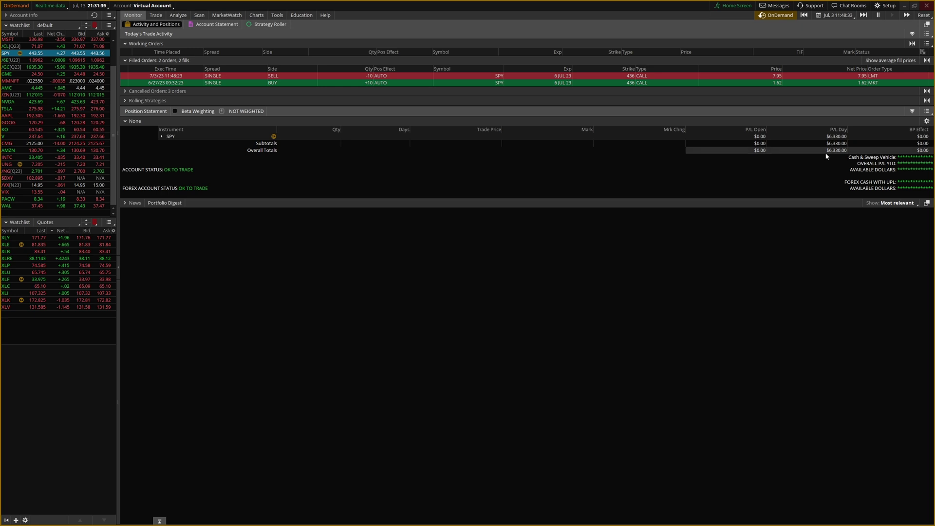
left_click(161, 137)
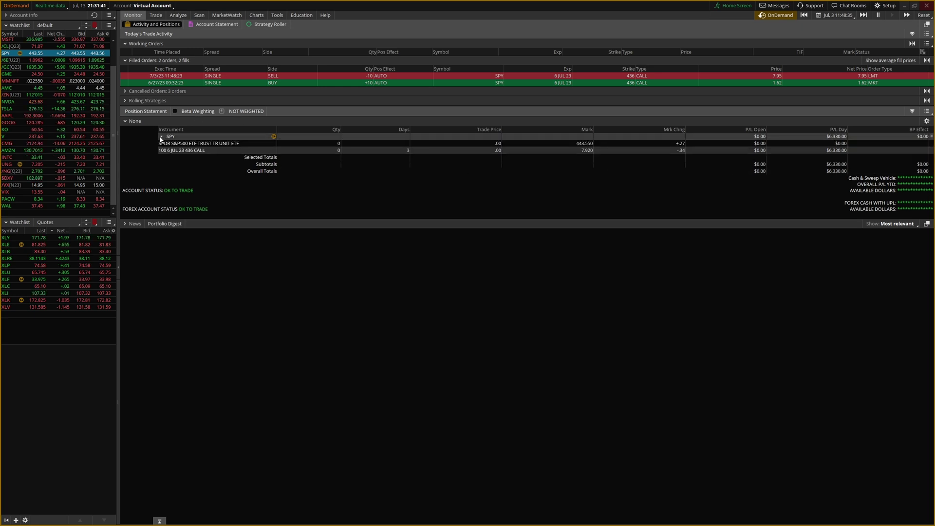
left_click(161, 137)
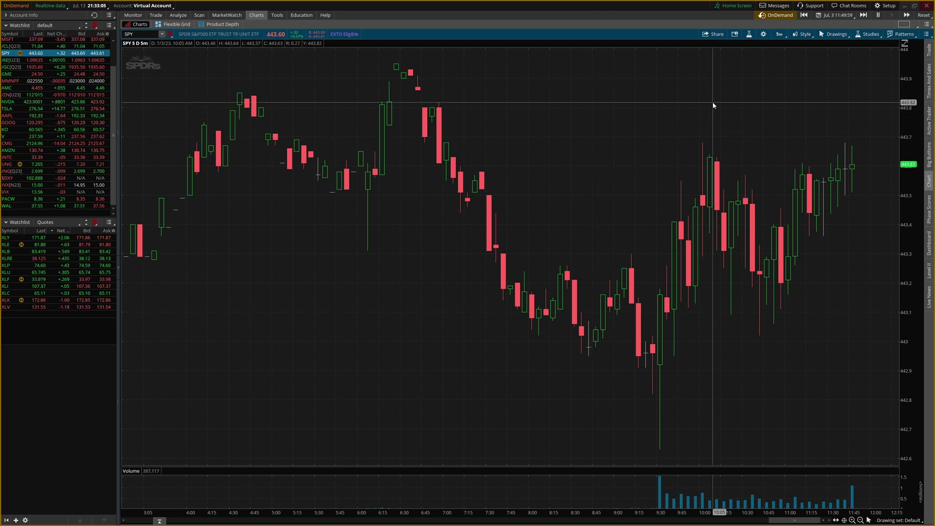
Exit OnDemand replay to return to live July 13 data
left_click(776, 16)
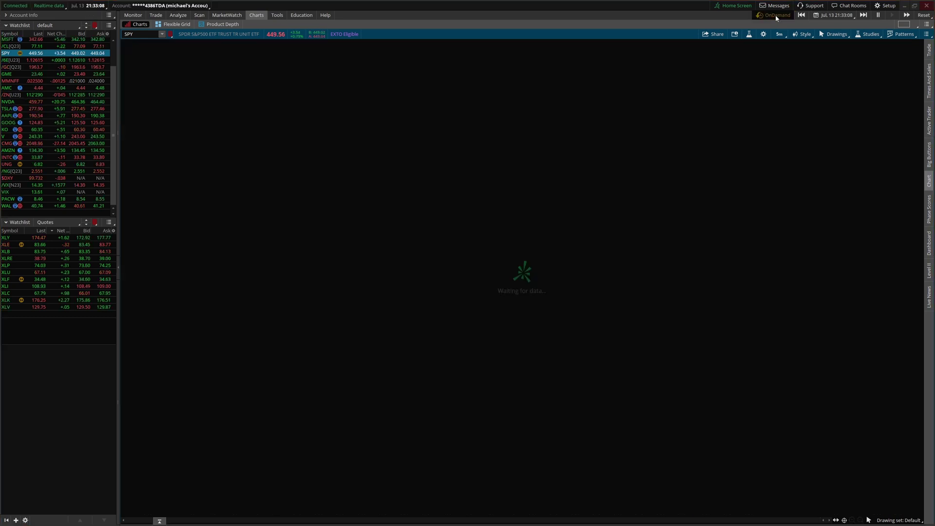